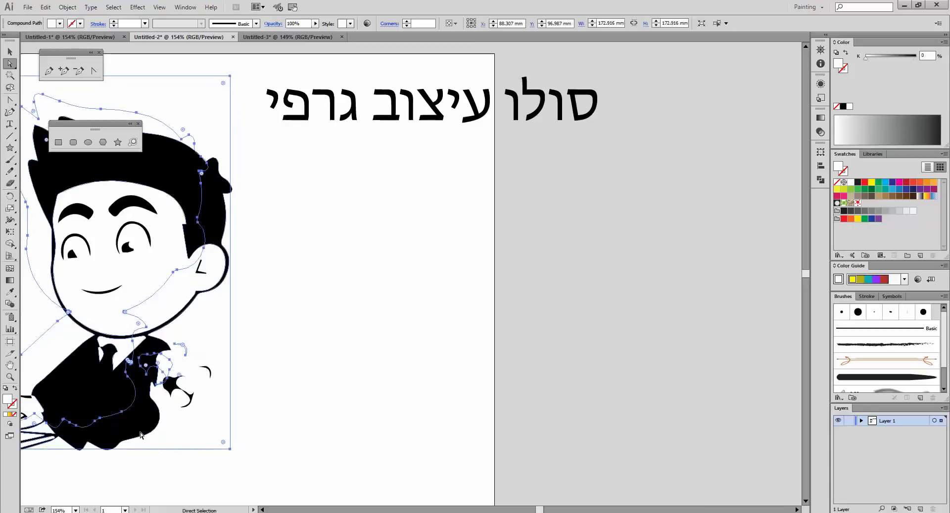
- Pull the anchor point on the lower edge of the character's jacket outward to reshape the hem
left_click_drag(140, 433, 157, 464)
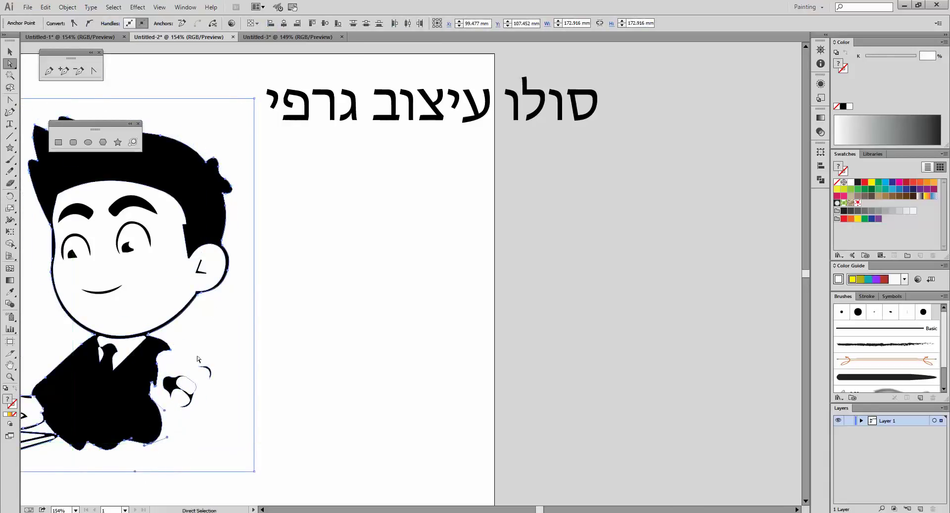
- Try to move the face outline's anchor point beside the ear downward and shift the black hair-and-suit shape sideways
left_click(213, 262)
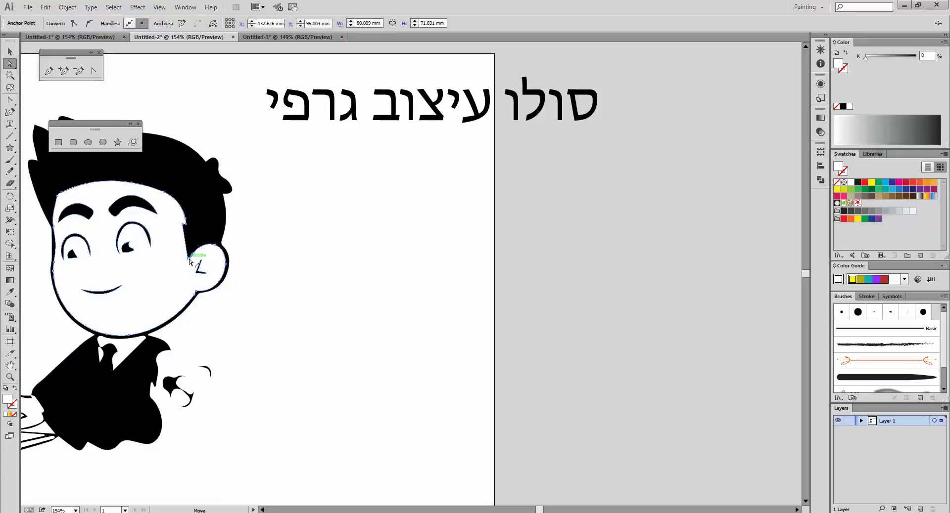
left_click(189, 258)
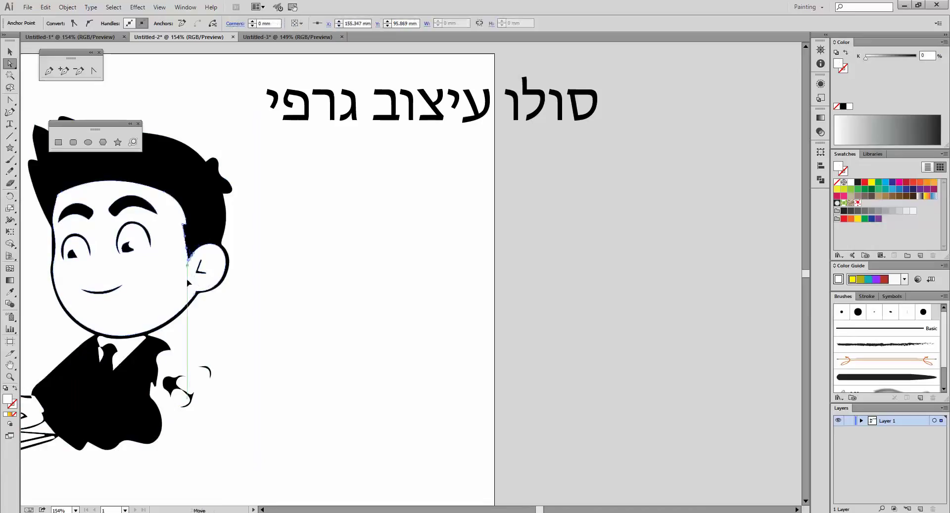
left_click_drag(186, 278, 187, 286)
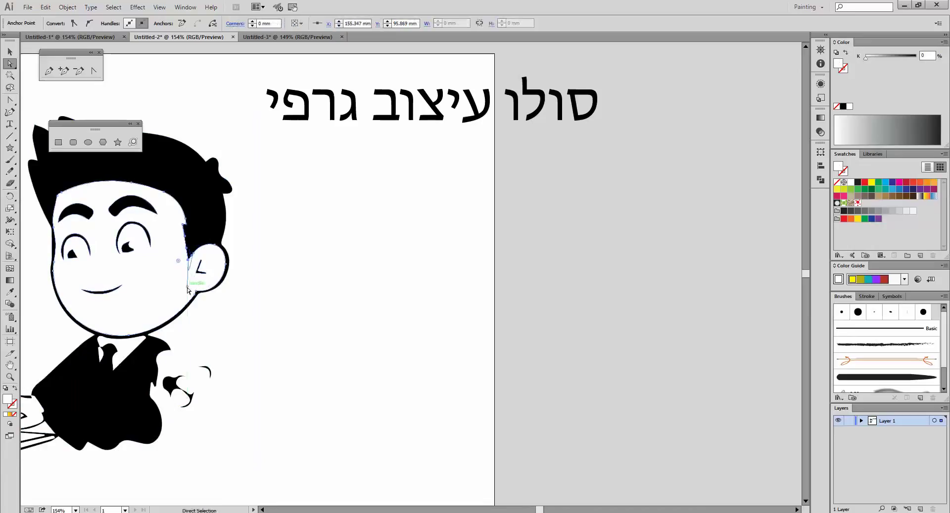
left_click(189, 240)
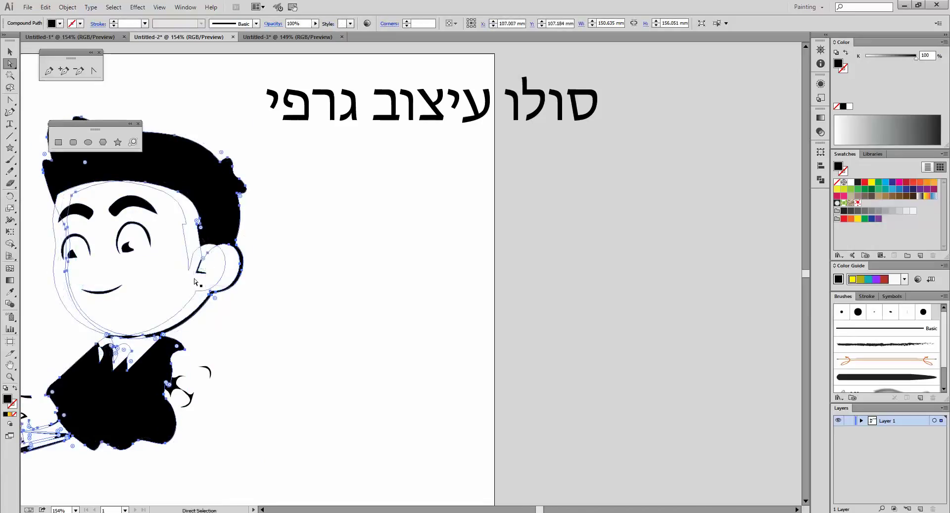
left_click_drag(195, 282, 194, 283)
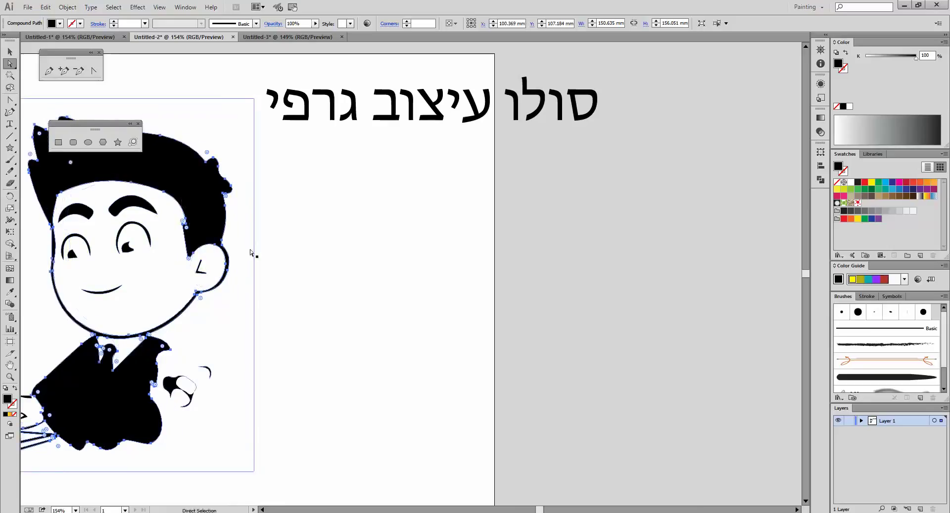
- Draw a closed, wavy freeform shape about 53 mm wide and 99 mm high with the Pen tool beside the character
left_click(50, 72)
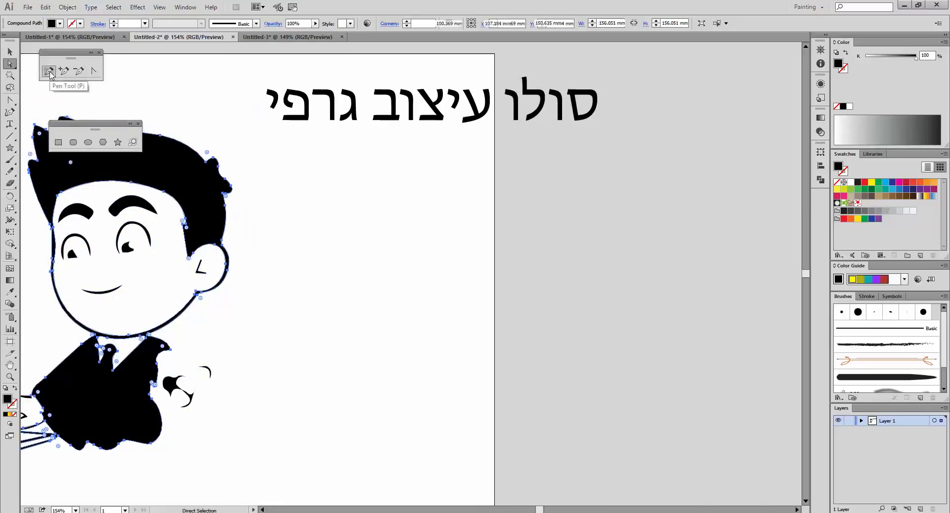
left_click(389, 237)
left_click_drag(442, 188, 450, 196)
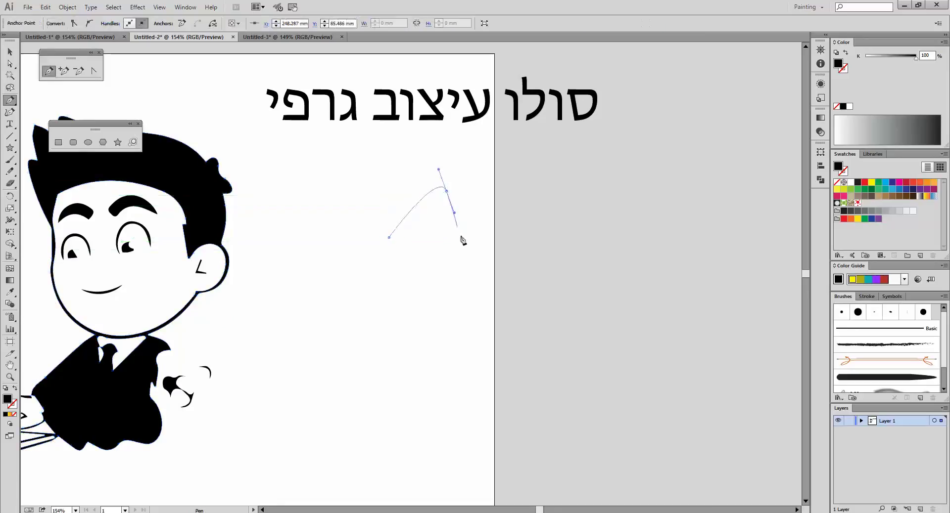
left_click_drag(454, 258, 445, 300)
left_click_drag(456, 333, 386, 398)
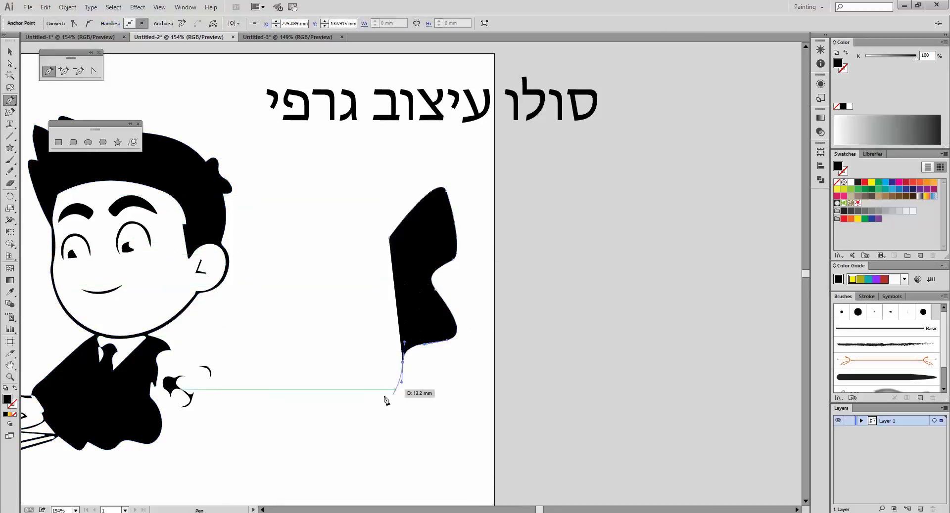
left_click_drag(355, 336, 381, 319)
left_click_drag(414, 289, 392, 257)
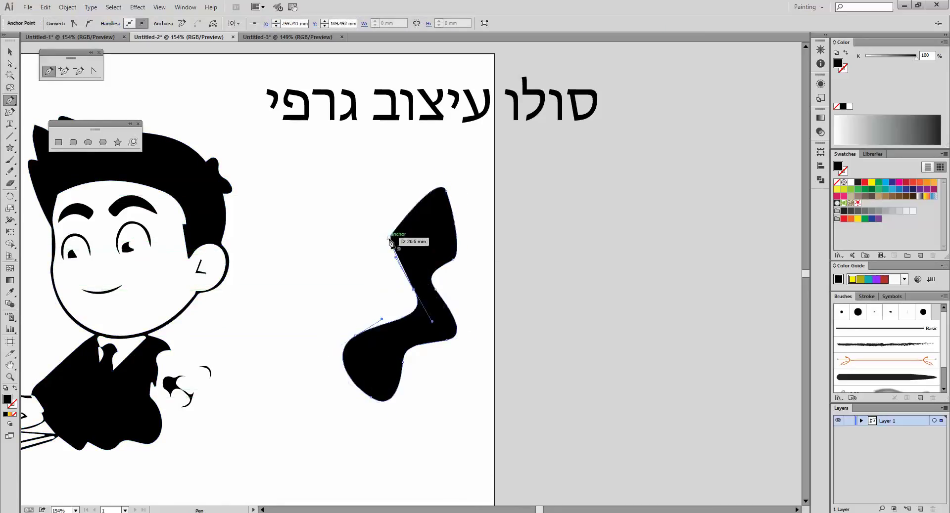
left_click(390, 239)
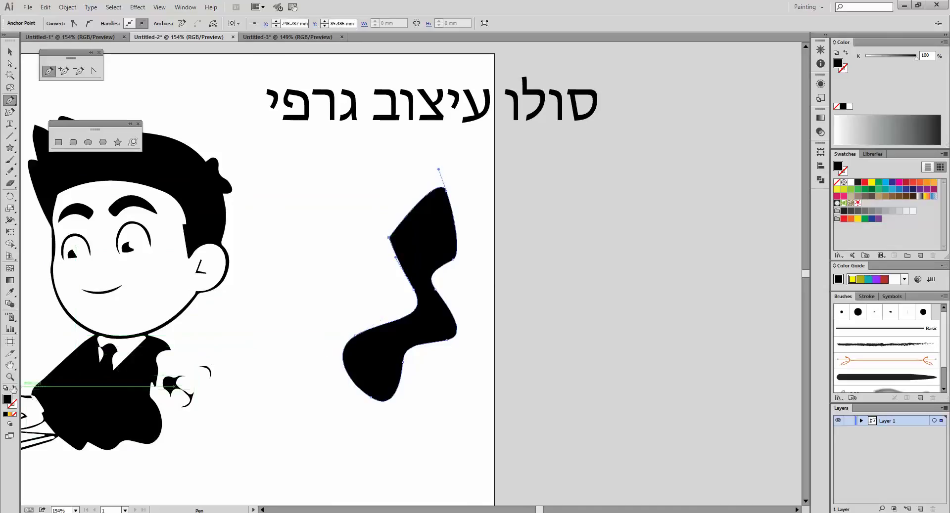
- Give the wavy shape the default white fill and black stroke, and move it off the artboard beyond its right edge
key("d")
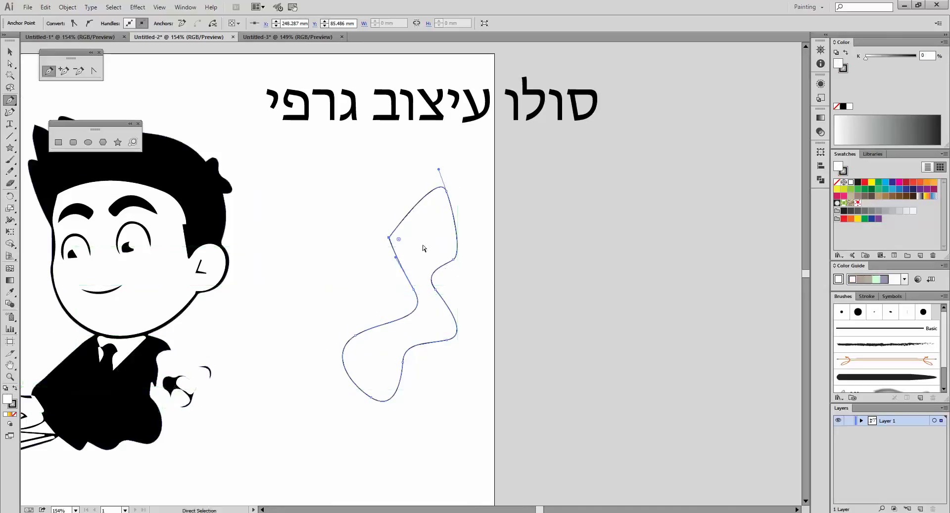
mouse_move(424, 246)
left_mouse_down()
mouse_move(597, 235)
mouse_move(630, 208)
left_mouse_up()
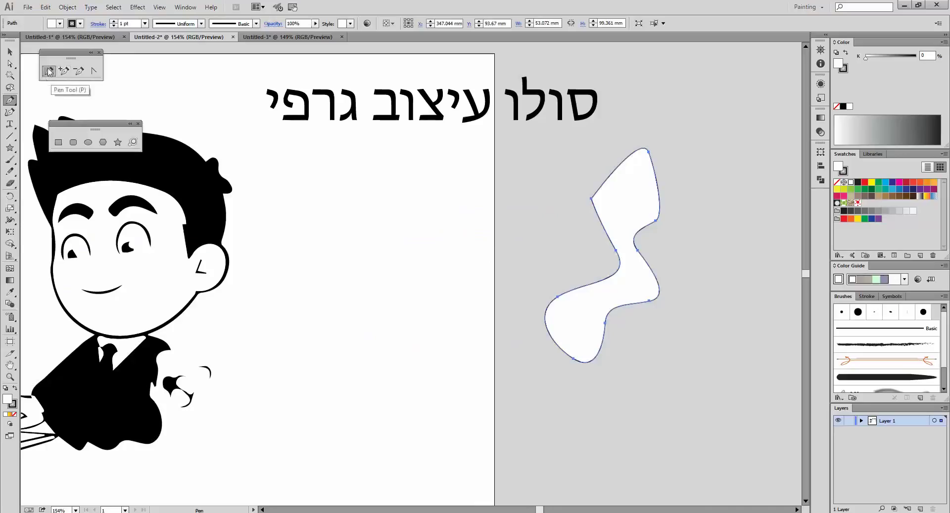
- Draw a second closed shape with the Pen tool beside the character, a zigzag band with a hooked upper end
left_click(366, 216)
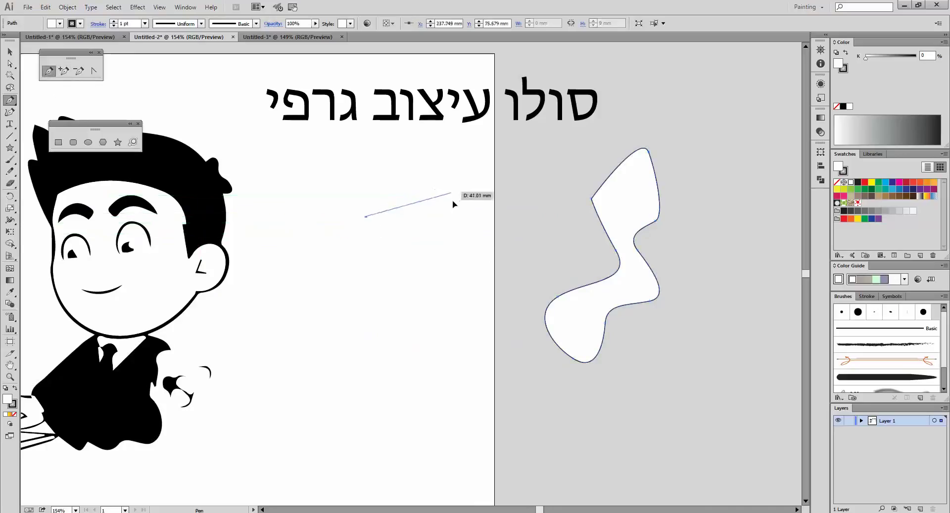
left_click_drag(452, 195, 449, 241)
left_click_drag(389, 275, 393, 285)
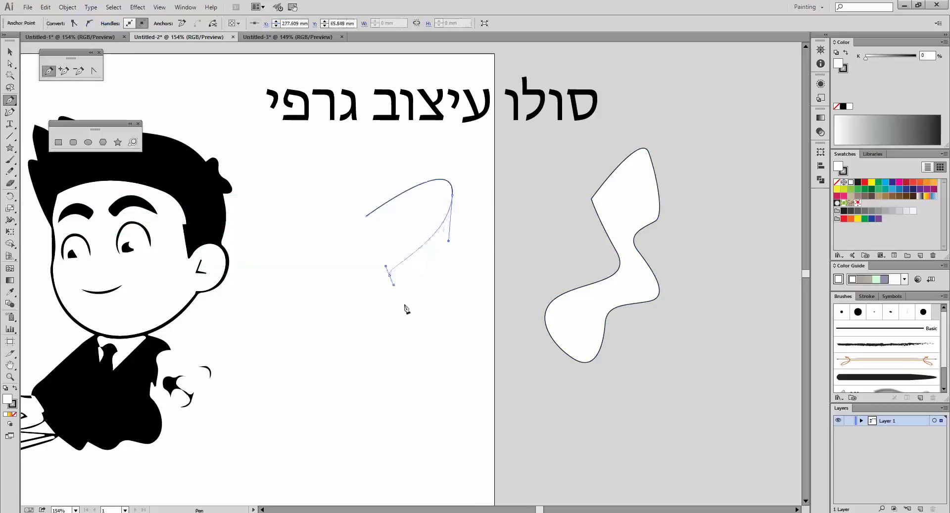
left_click(439, 367)
left_click(359, 396)
left_click_drag(357, 366, 362, 365)
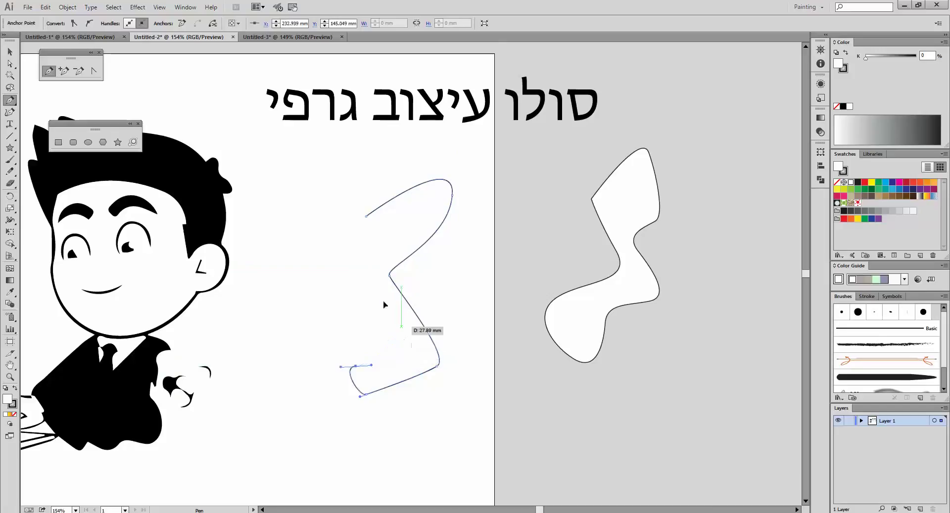
left_click_drag(362, 259, 379, 251)
left_click_drag(428, 203, 450, 203)
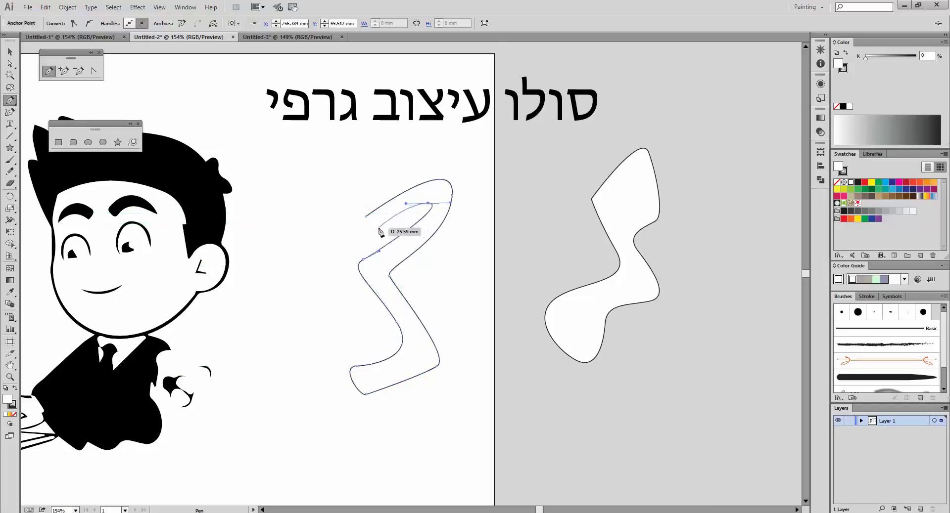
left_click(379, 227)
left_click(366, 217)
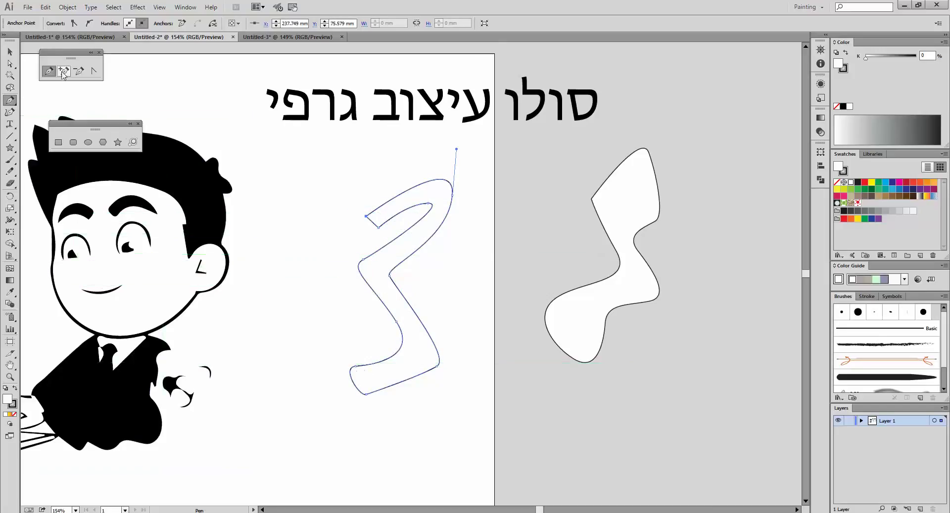
- Add an anchor point on the upper outer curve of the zigzag shape and pull it up and outward
left_click(62, 72)
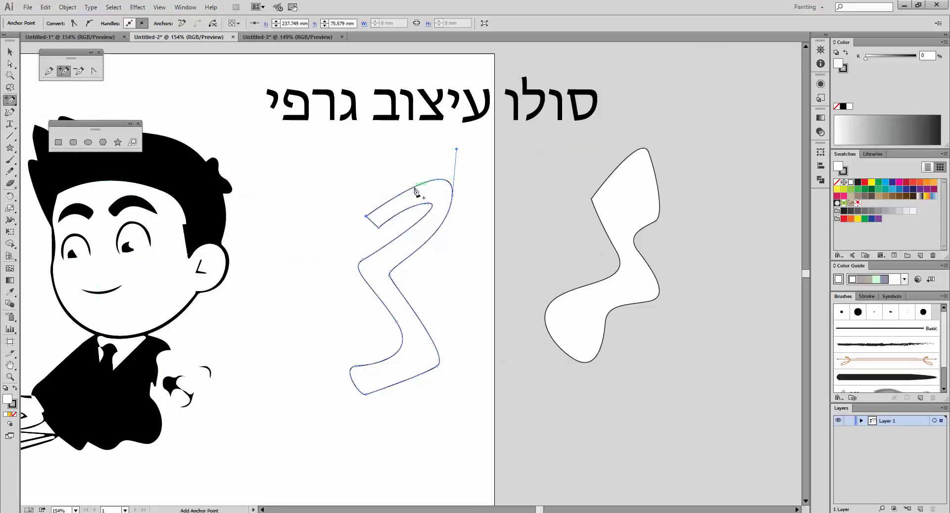
left_click(415, 189)
left_click(10, 63)
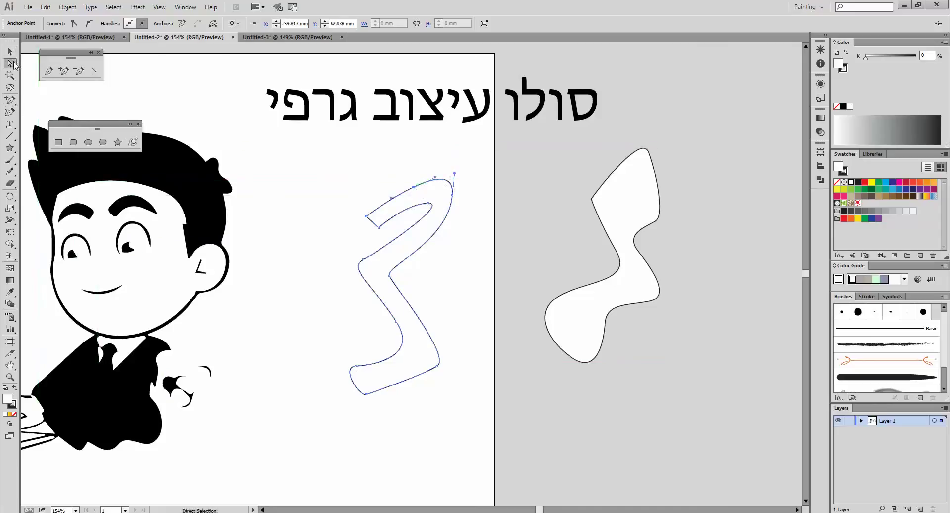
left_click_drag(415, 188, 392, 160)
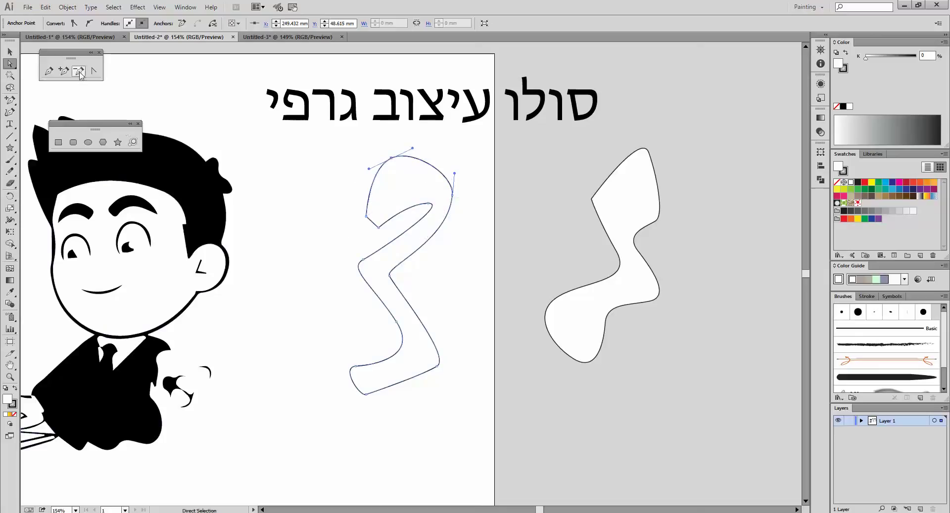
- Delete the anchor point on the hook's inner curve and convert the head's rightmost smooth anchor into a corner
left_click(79, 71)
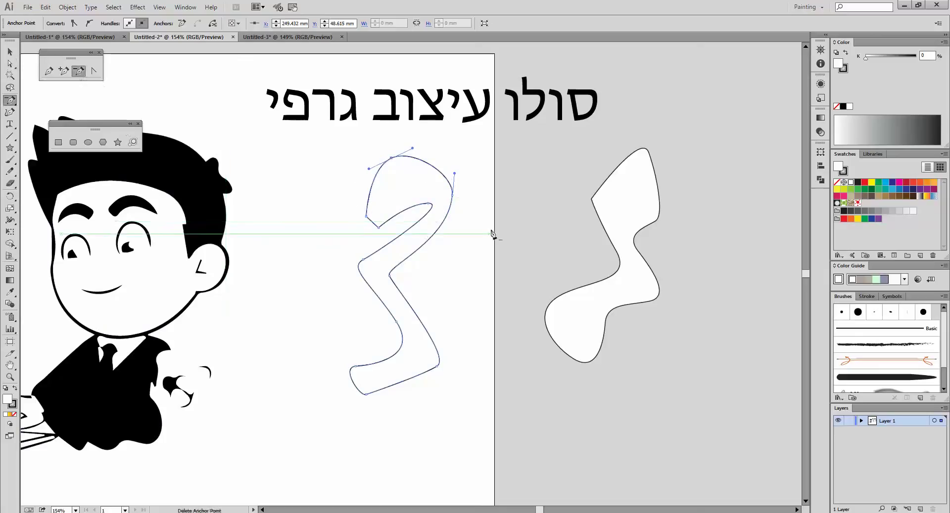
left_click(429, 204)
left_click(11, 65)
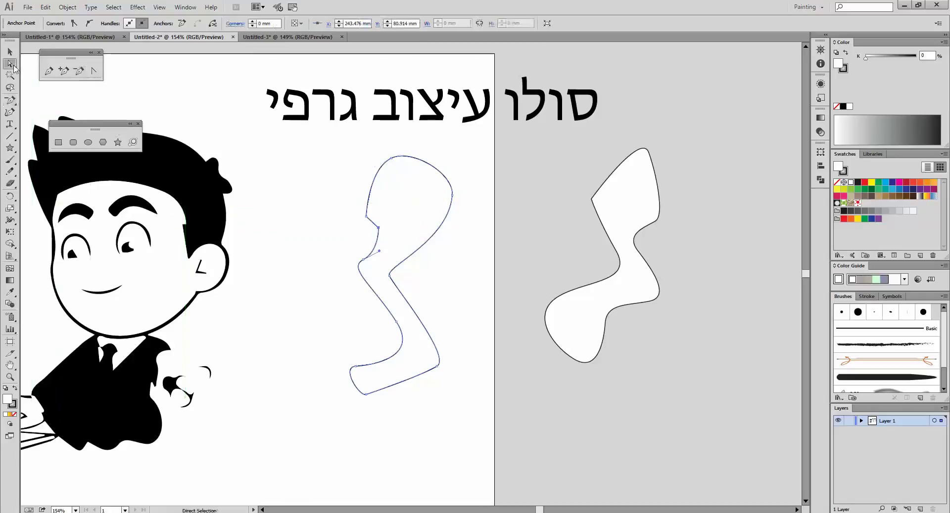
left_click(452, 168)
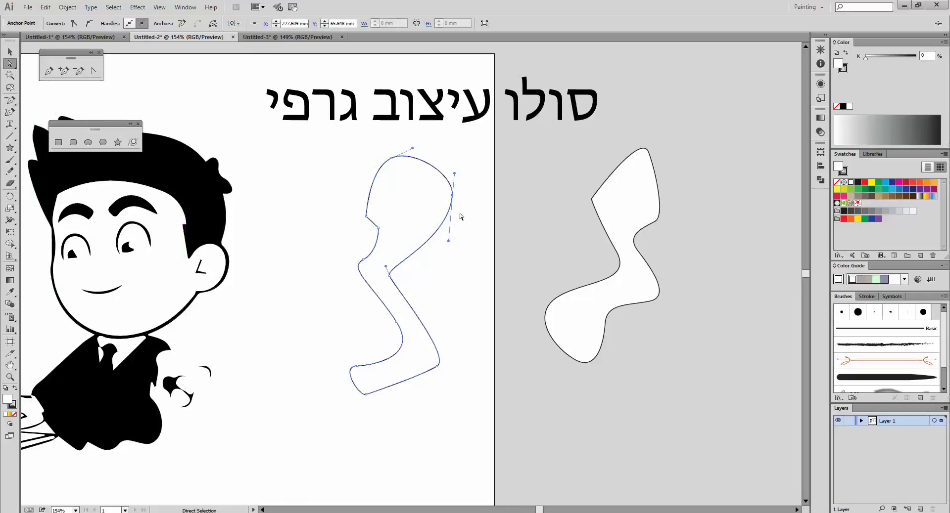
left_click(92, 72)
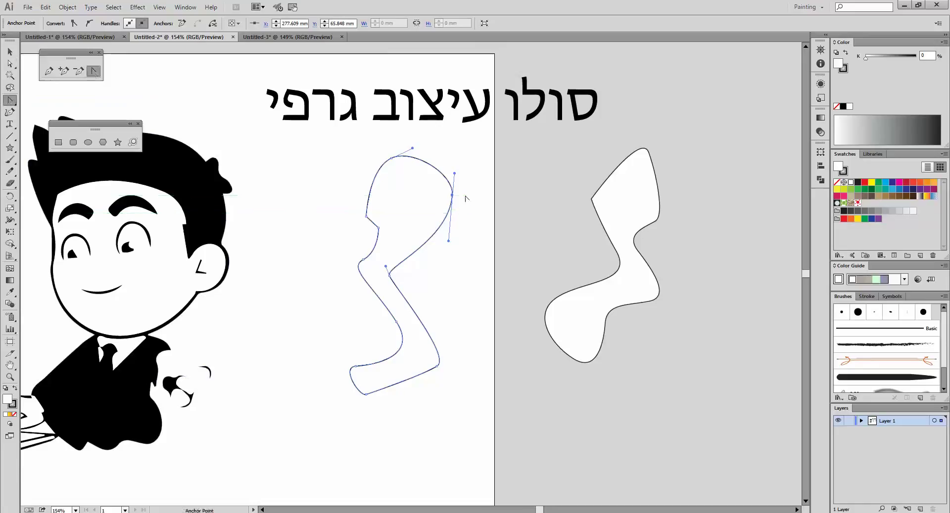
mouse_move(453, 196)
left_mouse_down()
mouse_move(451, 282)
mouse_move(452, 198)
left_mouse_up()
- Move the reshaped zigzag shape off the artboard so it overlaps the first wavy shape
key("v")
left_click(402, 224)
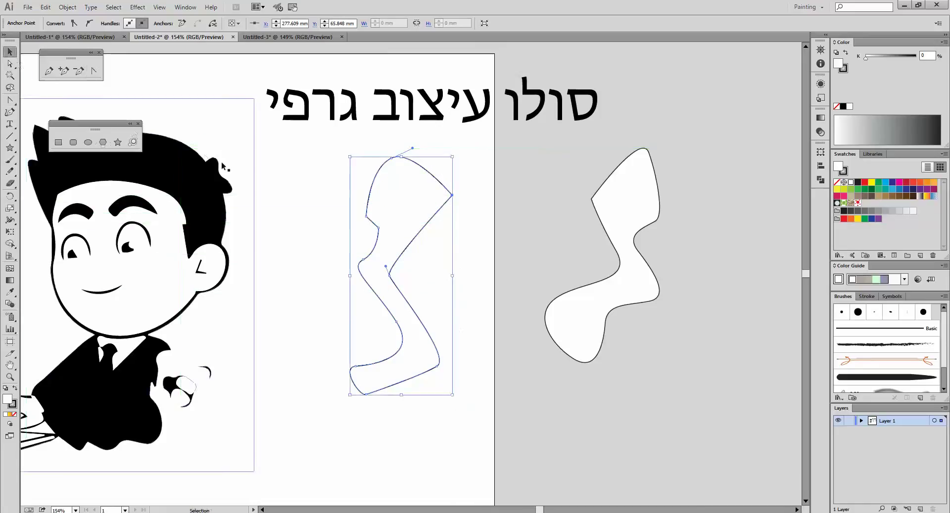
left_click_drag(402, 224, 673, 283)
- Draw a slightly rotated five-pointed star about 85 mm wide on the empty part of the artboard
left_click(117, 143)
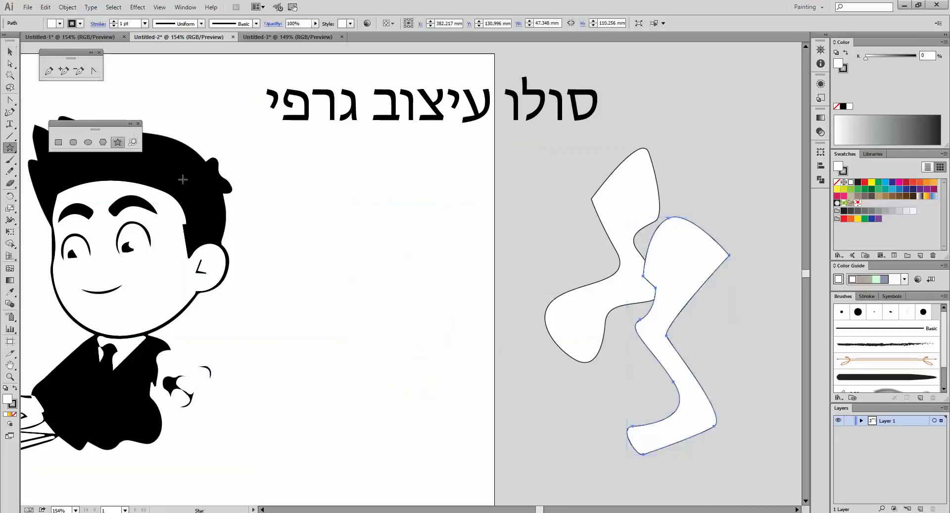
left_click_drag(415, 317, 402, 212)
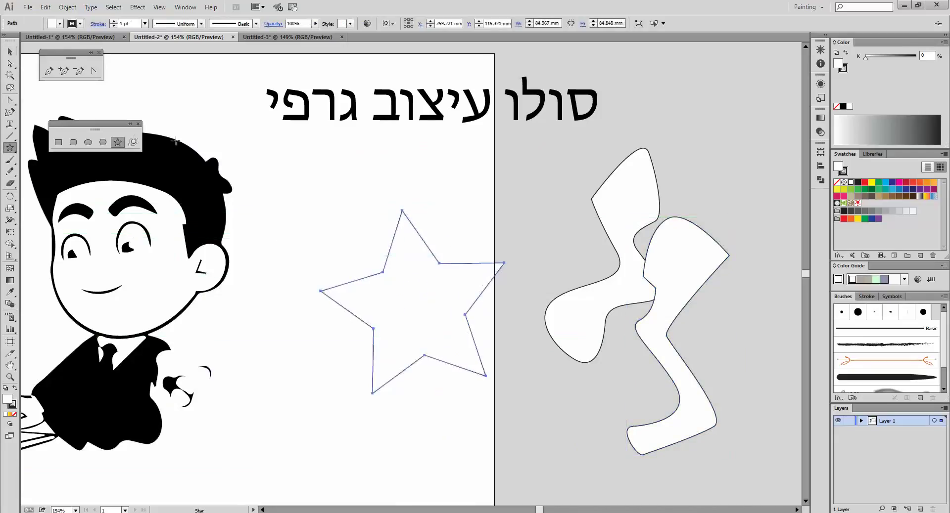
- Convert the star's five outer tips into smooth anchors with long handles, turning the star into a five-petal flower
left_click(94, 71)
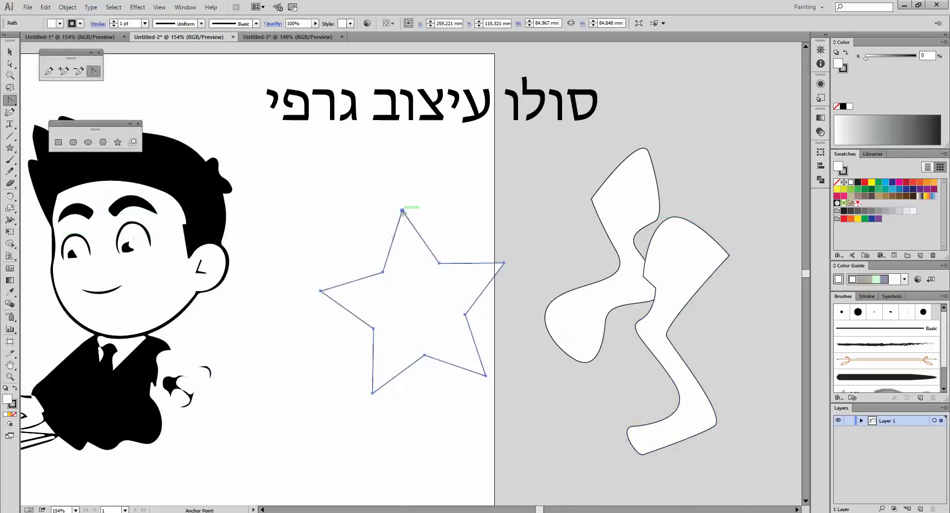
left_click_drag(403, 211, 441, 205)
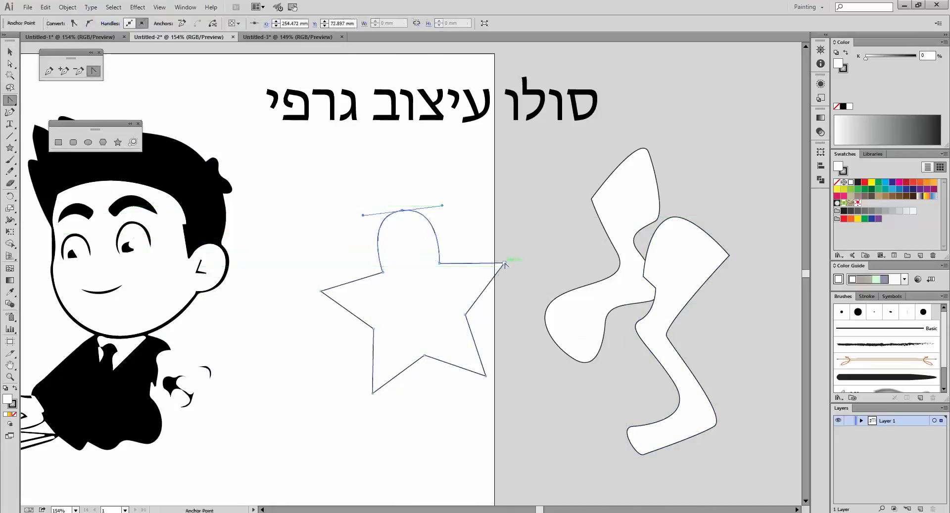
left_click_drag(504, 264, 518, 301)
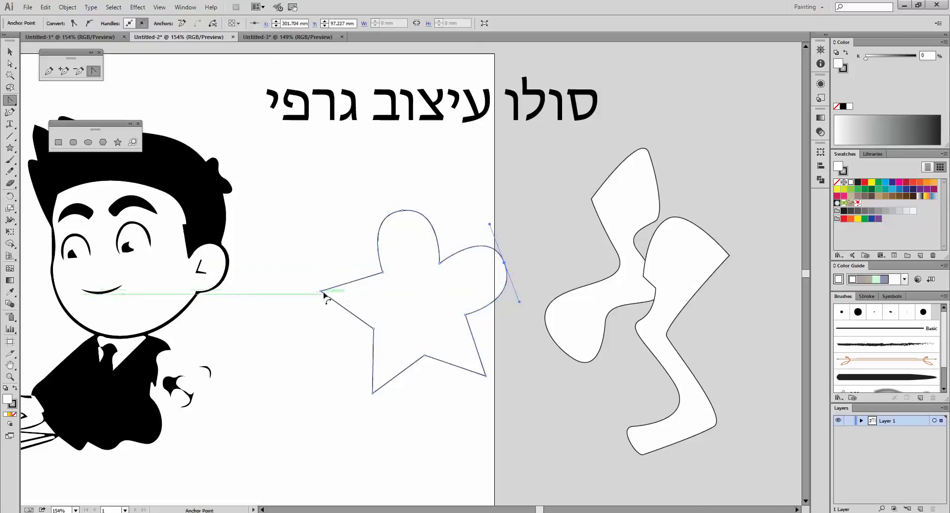
left_click_drag(320, 292, 325, 246)
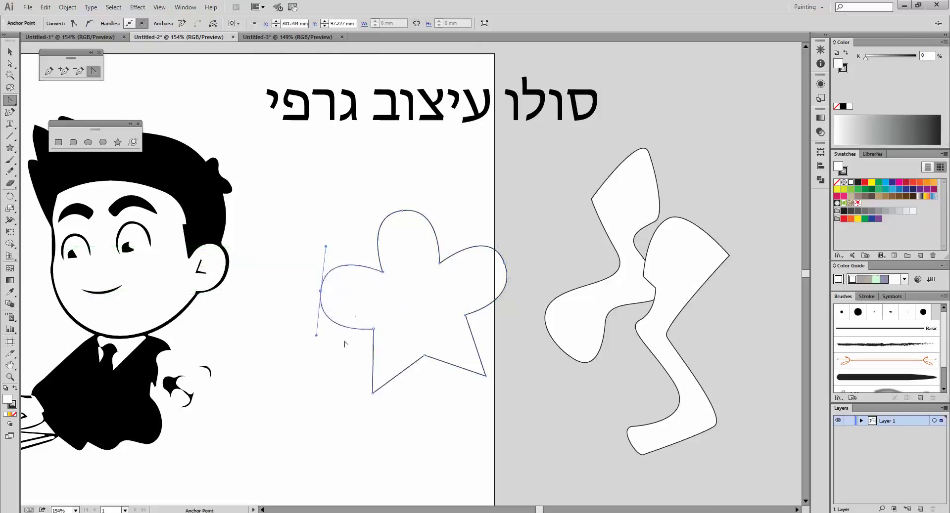
left_click_drag(373, 394, 332, 379)
left_click_drag(486, 376, 455, 405)
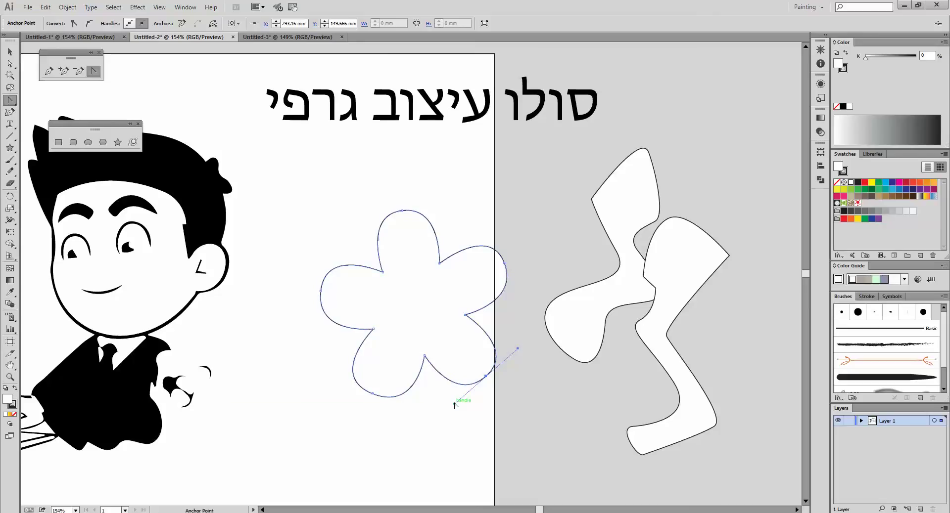
- Move the flower down and beyond the artboard's right edge, over the two freeform shapes
left_click(10, 64)
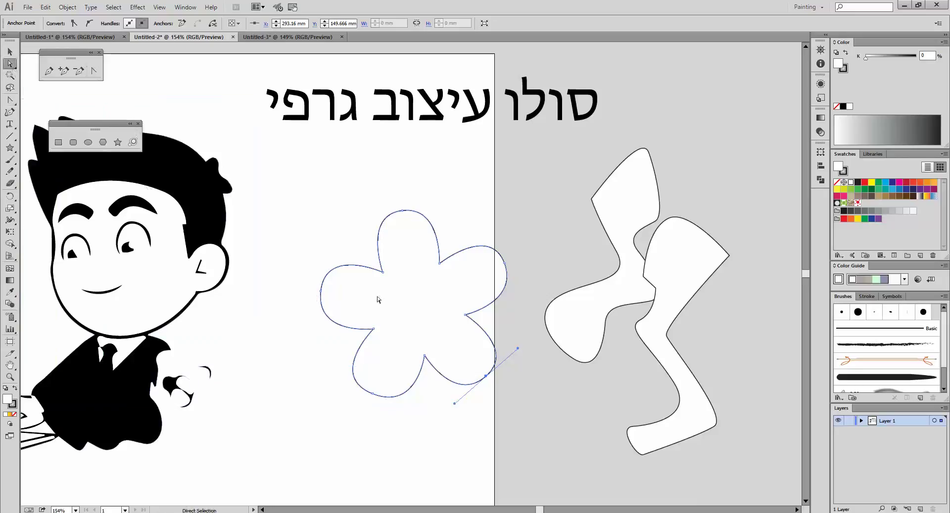
left_click_drag(382, 312, 525, 375)
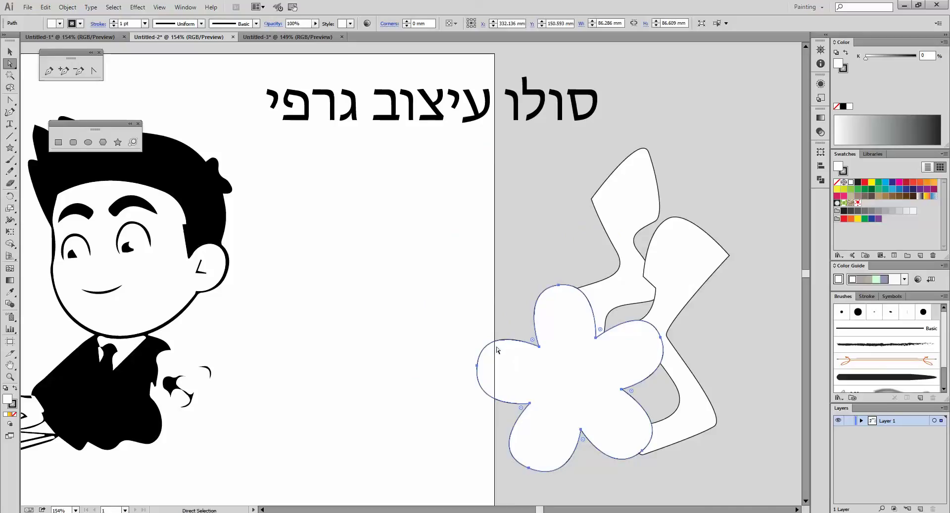
- Pull an anchor point at the back of the character's hair upward to form a thin spike
left_click(192, 203)
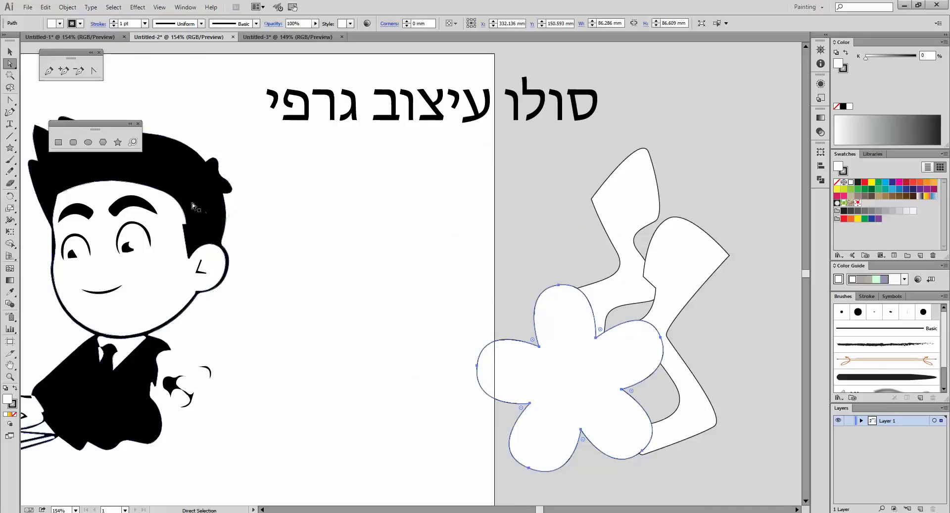
left_click_drag(213, 159, 208, 131)
left_click(218, 228)
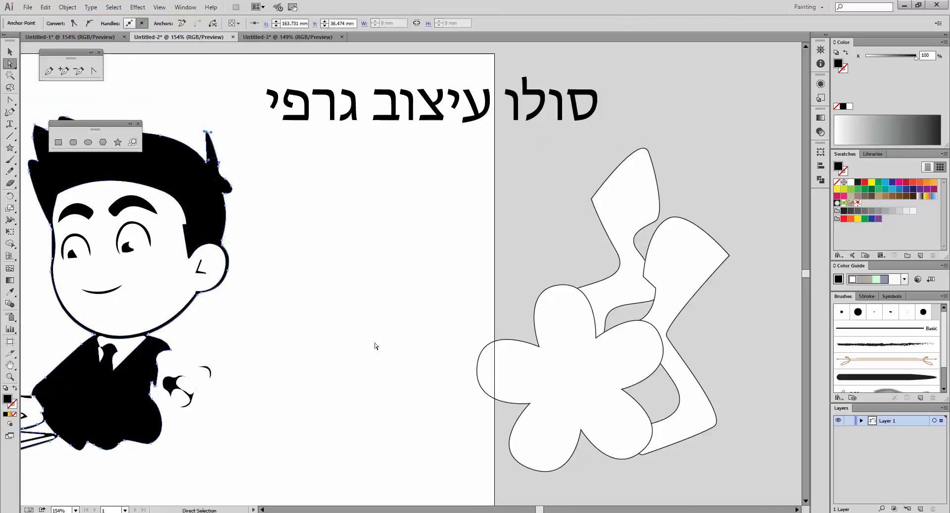
- Move the flower back onto the artboard beside the character and fill it with red ED1C24
left_click_drag(600, 404, 407, 340)
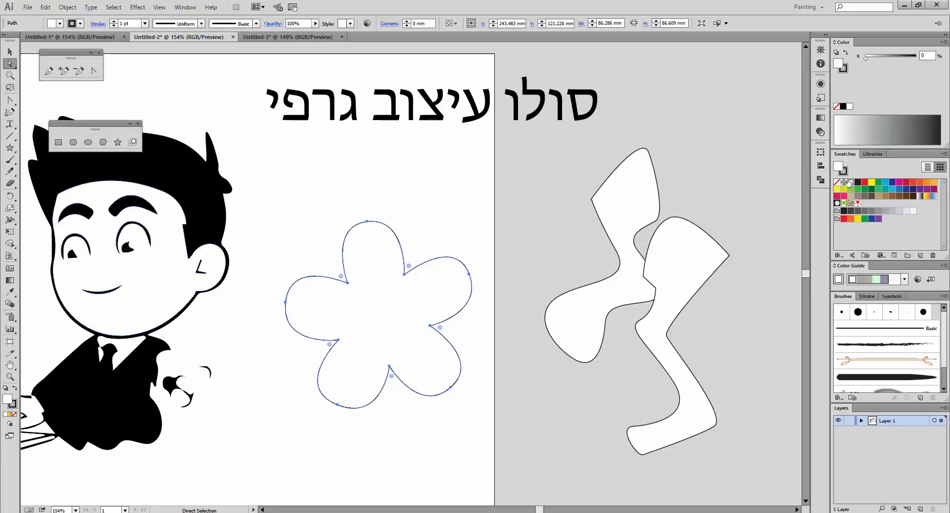
left_click(865, 184)
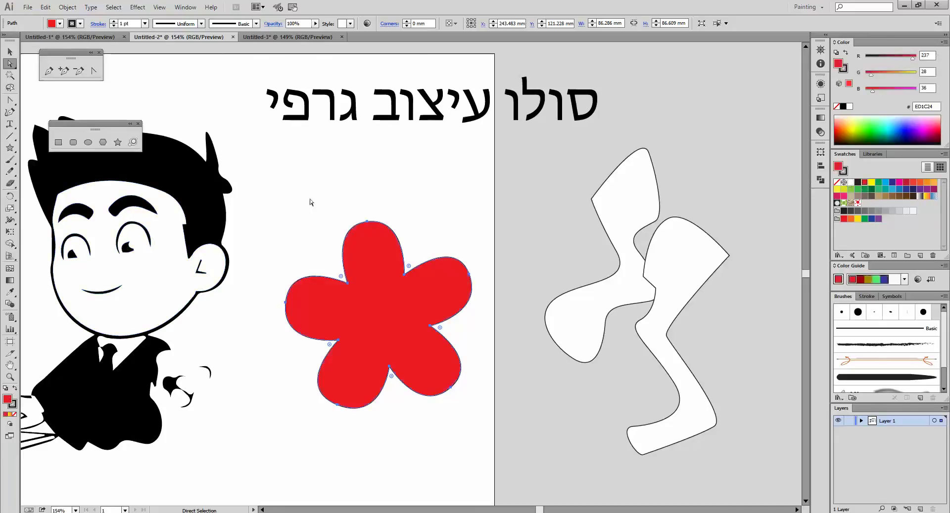
- Add gradient mesh points across the flower's petals and centre with the Mesh tool
left_click(9, 268)
left_click(381, 253)
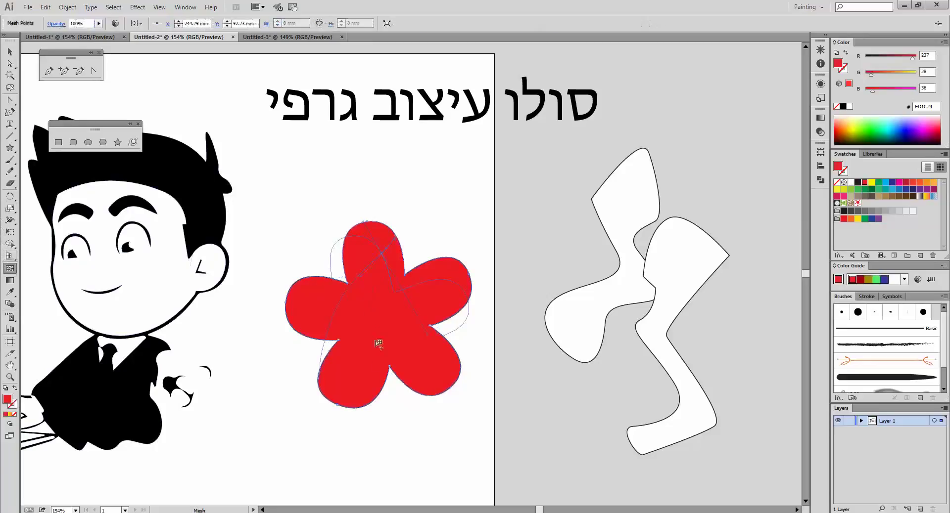
left_click(366, 366)
left_click(420, 365)
left_click(324, 333)
left_click(359, 366)
left_click(377, 303)
left_click(392, 289)
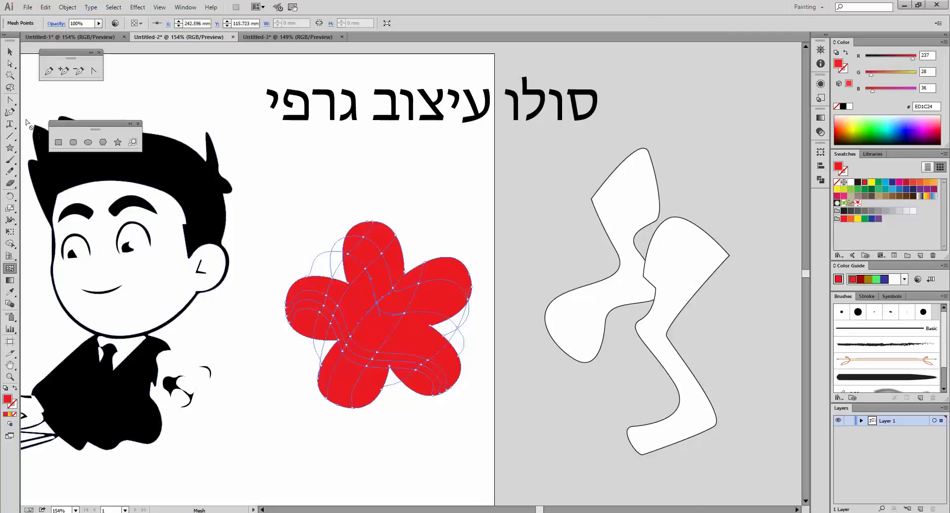
- Lasso mesh points on the flower's two right-hand petals, colouring the upper tip green 86FF29 and the lower petal yellow FFDC62
left_click(9, 88)
mouse_move(453, 241)
left_mouse_down()
mouse_move(452, 280)
mouse_move(471, 298)
mouse_move(487, 244)
mouse_move(451, 238)
left_mouse_up()
left_click(866, 126)
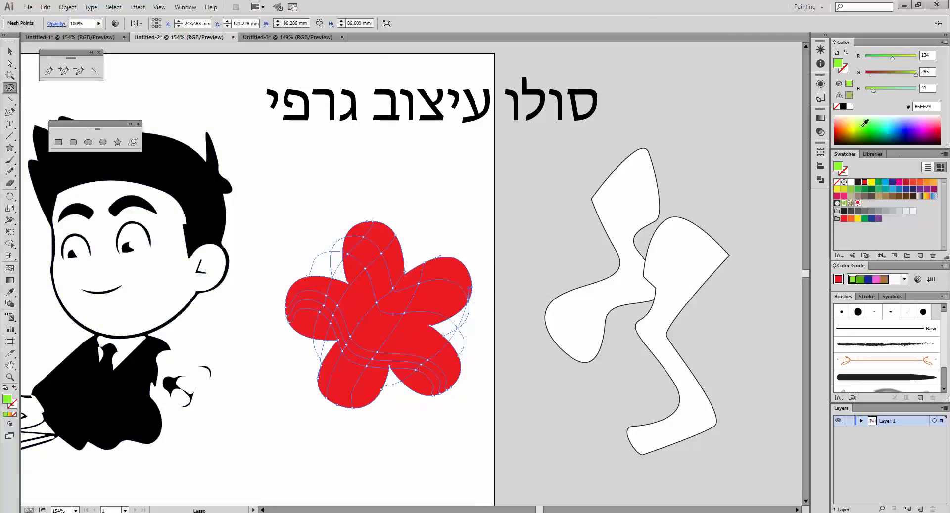
mouse_move(431, 337)
left_mouse_down()
mouse_move(532, 380)
mouse_move(544, 344)
left_mouse_up()
left_click(849, 122)
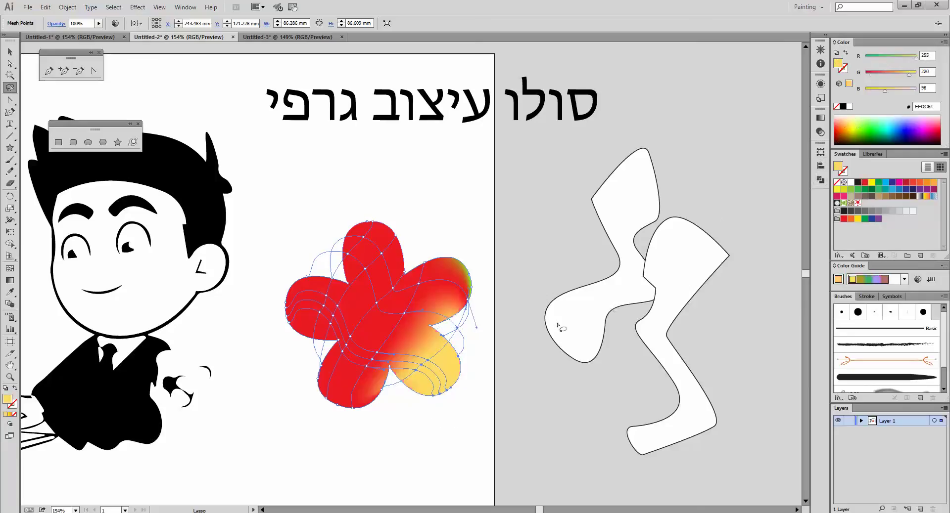
- Shift a mesh point near the flower's centre slightly sideways and pull the notch between the two right-hand petals upward
left_click(10, 377)
left_click_drag(268, 208, 505, 439)
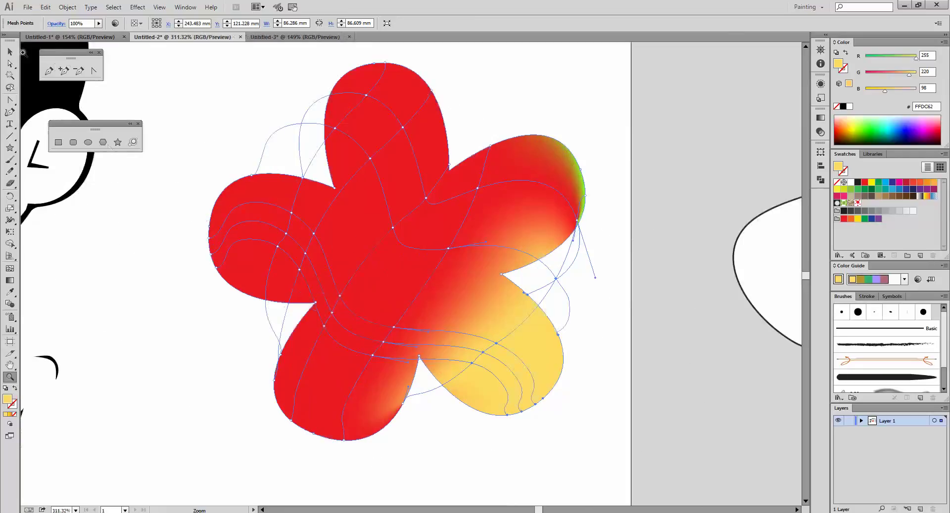
left_click(10, 63)
mouse_move(448, 251)
left_mouse_down()
mouse_move(492, 275)
mouse_move(464, 246)
left_mouse_up()
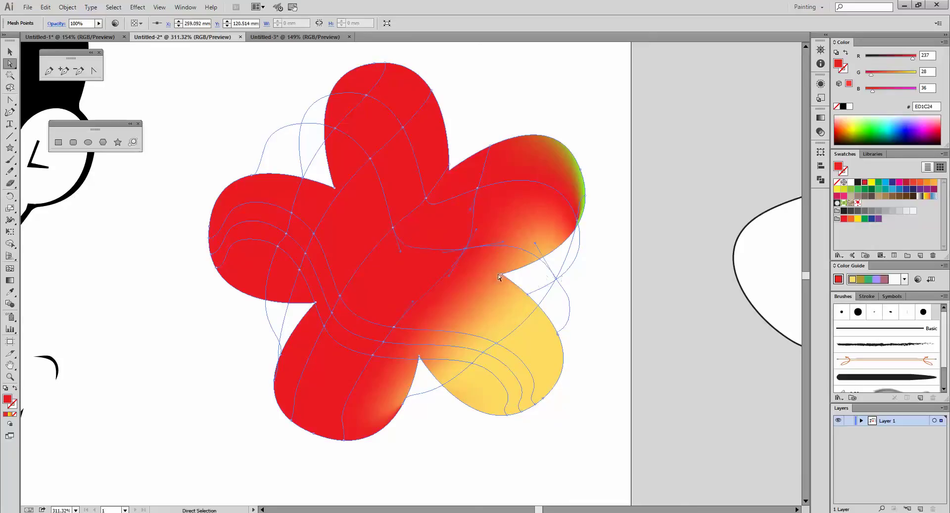
left_click_drag(499, 277, 524, 221)
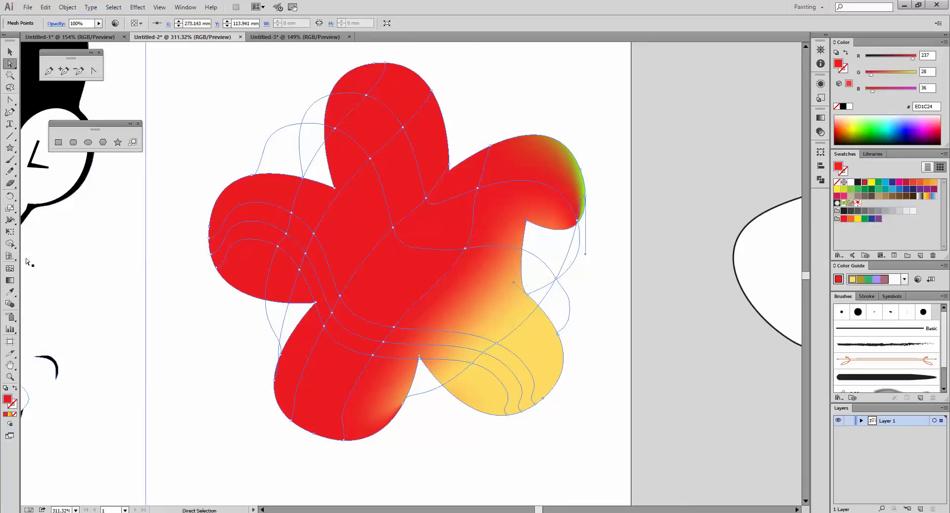
- Remove two mesh points and their mesh lines from the flower's lower-right petal
left_click(10, 268)
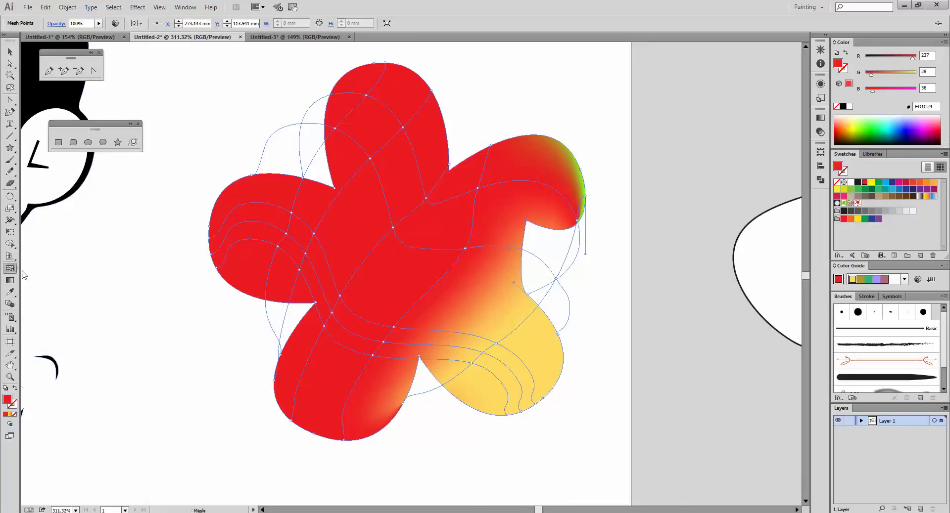
left_click(496, 343, "alt")
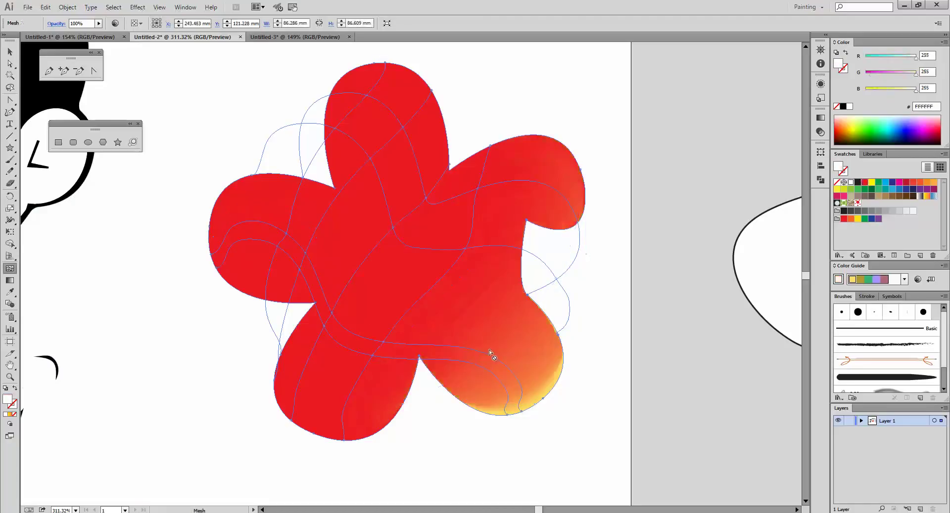
left_click(507, 415, "alt")
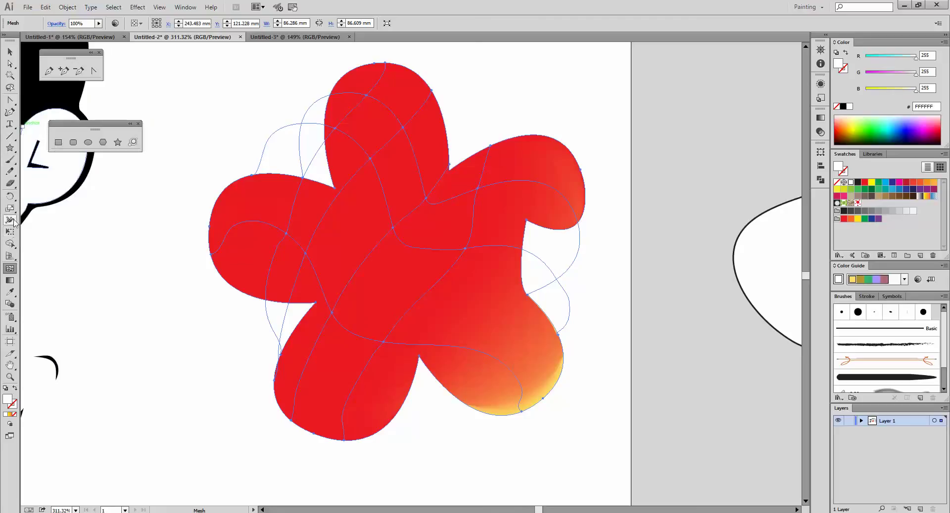
- Lasso the mesh points of the flower's top petal and colour them green 00A651
left_click(11, 88)
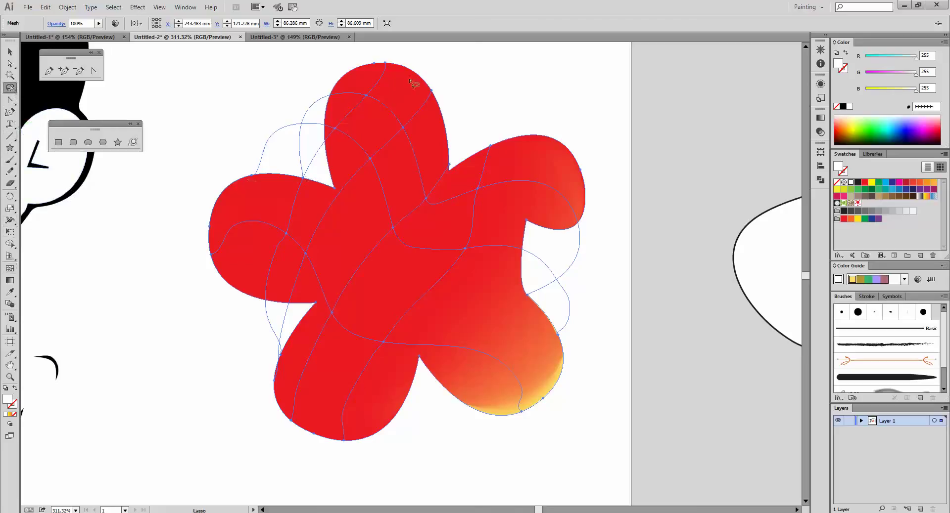
mouse_move(423, 60)
left_mouse_down()
mouse_move(336, 74)
mouse_move(383, 260)
mouse_move(509, 186)
left_mouse_up()
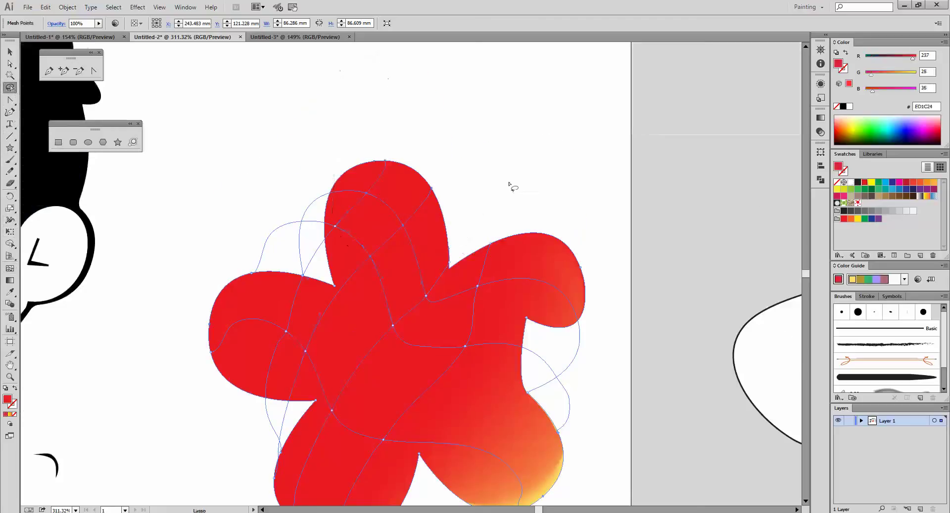
left_click(879, 183)
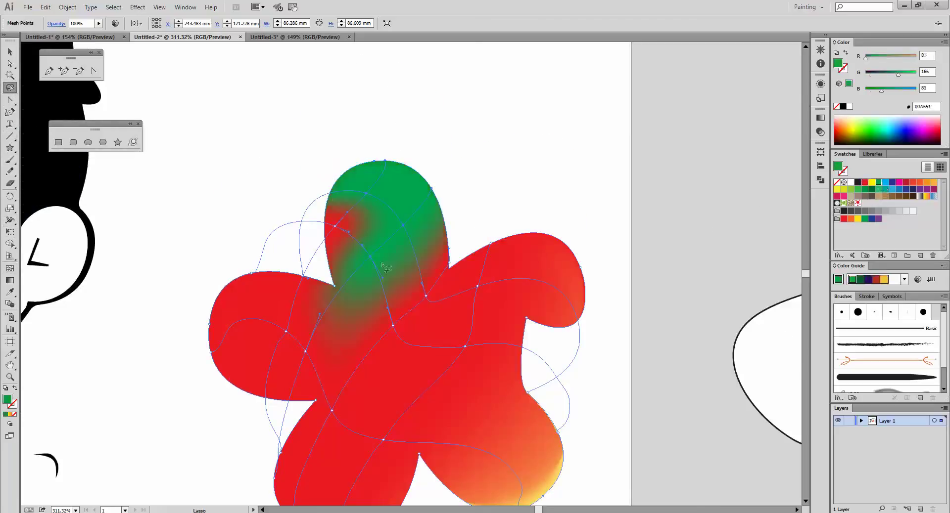
- Pull the top anchor point of the character's right-hand eye outline upward into a peak towards the eyebrow
key("ctrl+0")
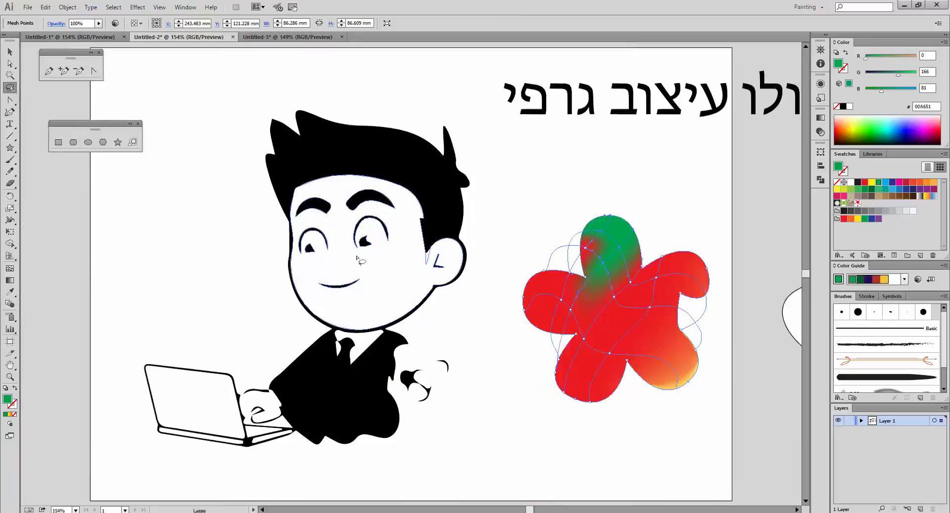
left_click_drag(504, 275, 329, 260)
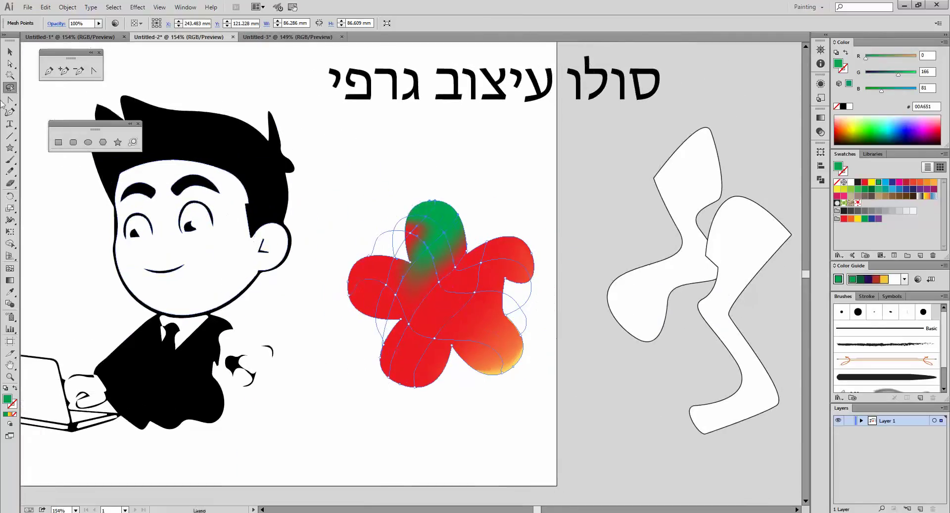
key("a")
left_click(195, 206)
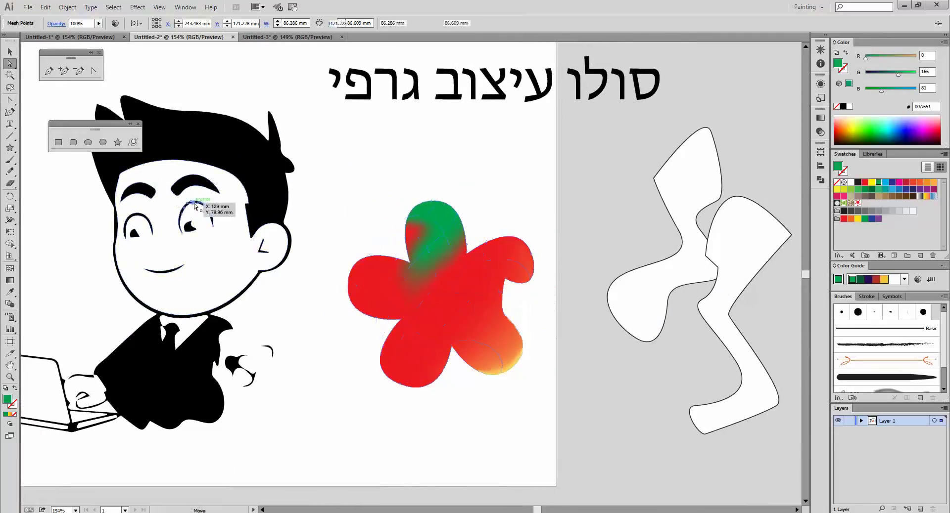
left_click_drag(194, 207, 191, 193)
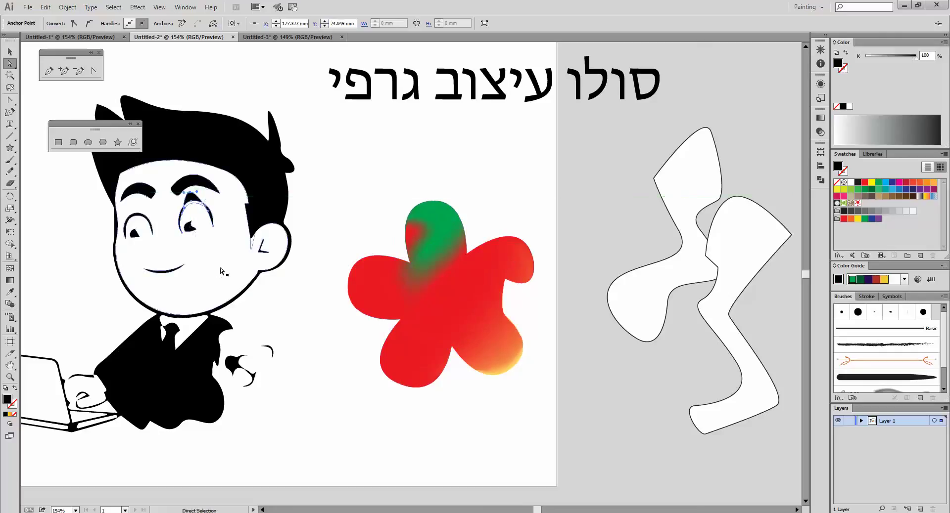